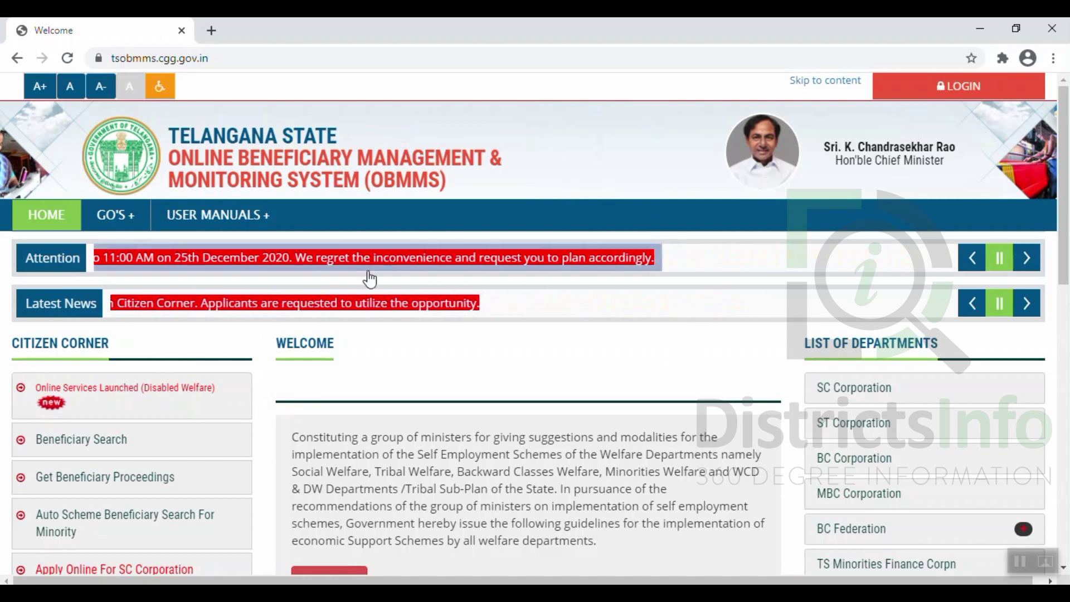
Open the SC Corporation beneficiary registration form from the Citizen Corner's online application link
scroll(195, 352, "down", 3)
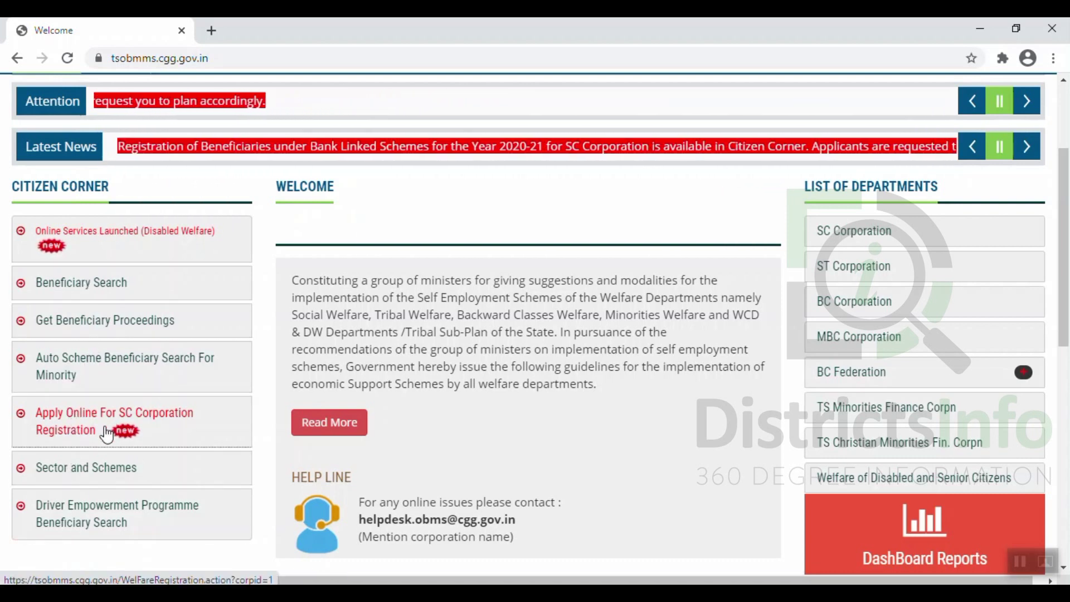
left_click(74, 428)
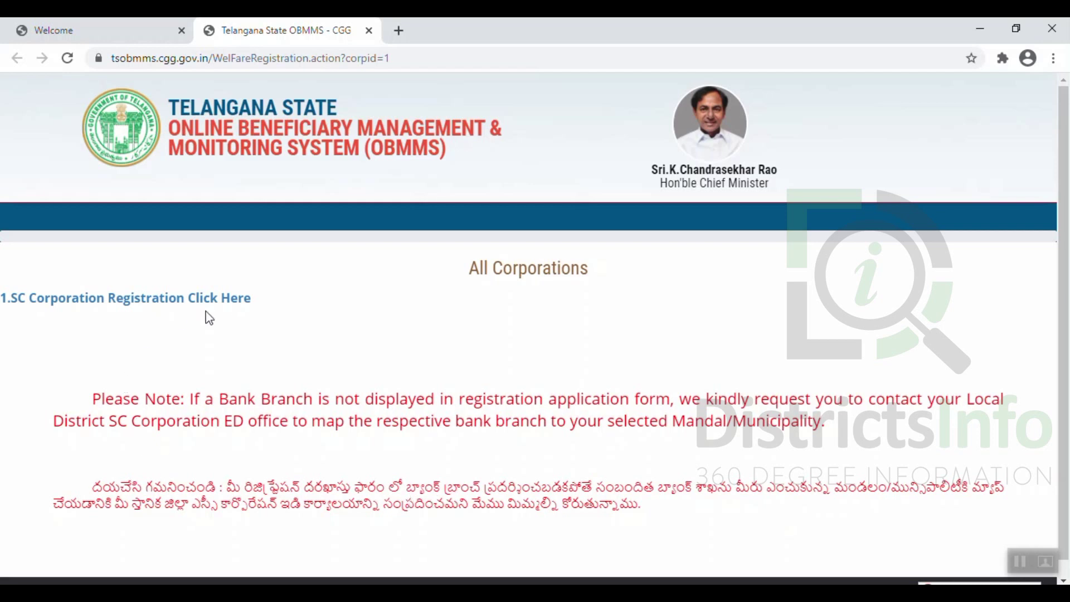
left_click(227, 299)
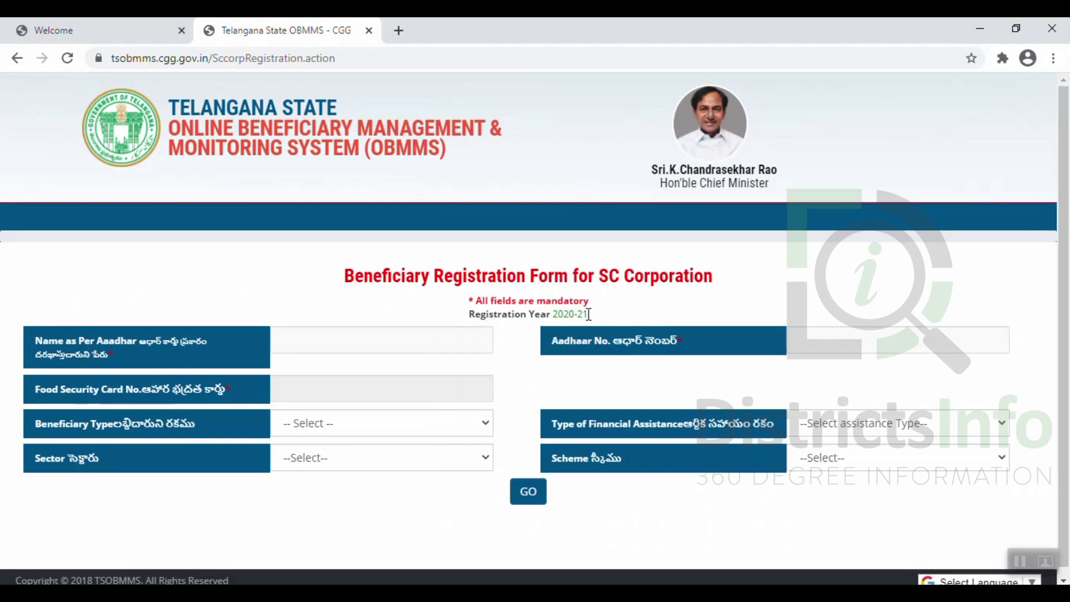
Enter the applicant's name as per Aadhaar and the Aadhaar number using the saved suggestions
left_click_drag(591, 312, 504, 322)
left_click(315, 342)
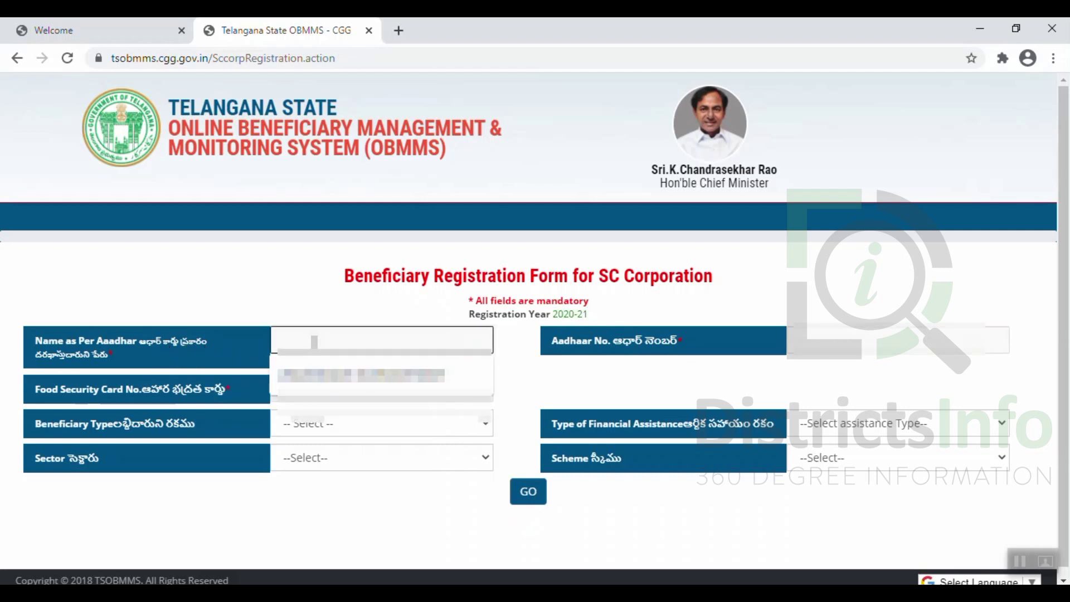
left_click(318, 374)
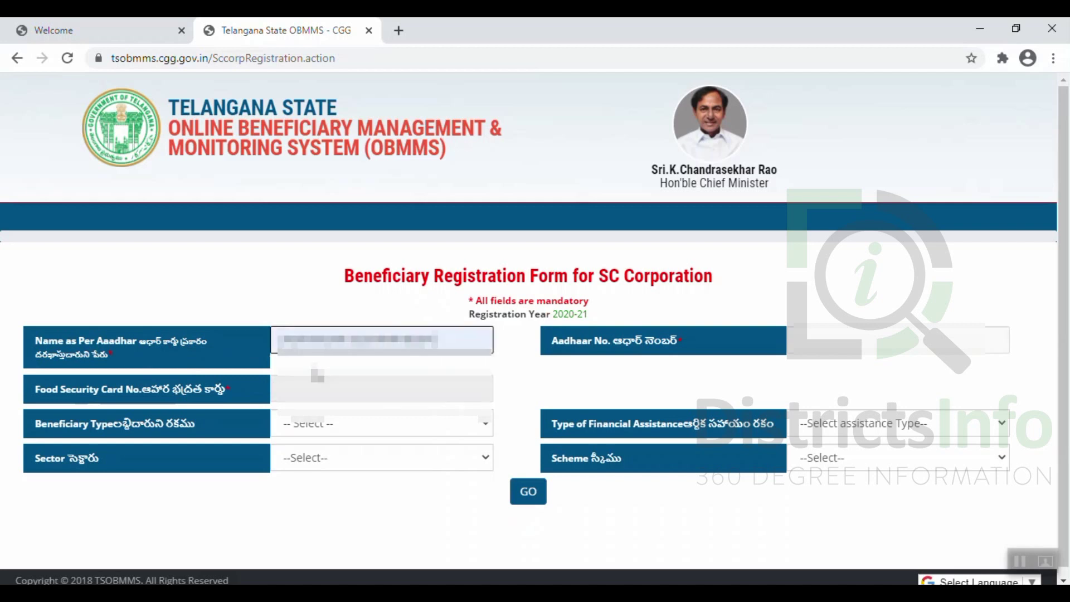
left_click(807, 332)
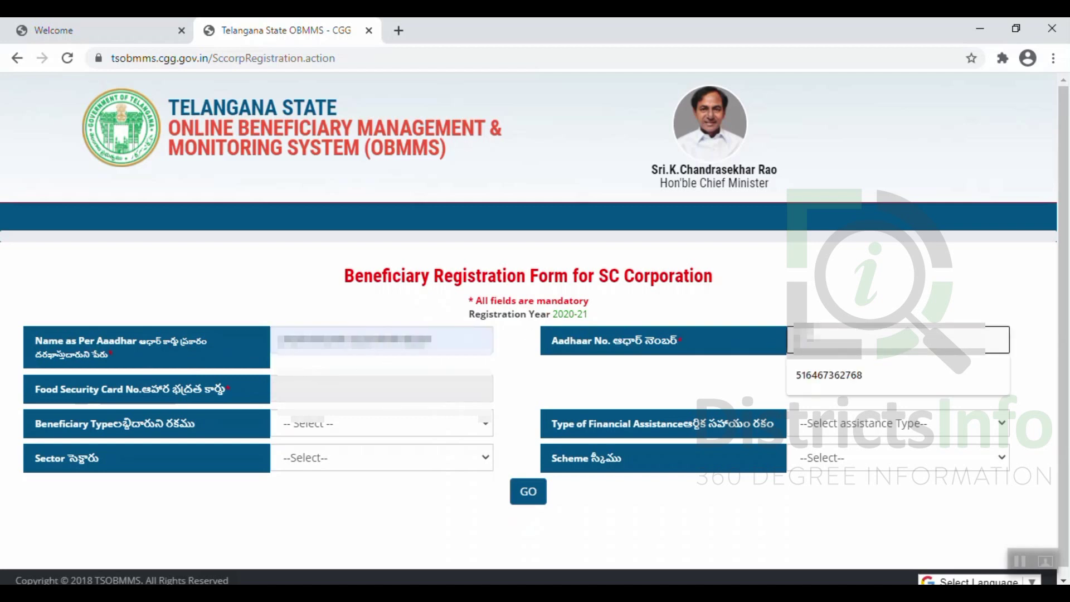
left_click(823, 379)
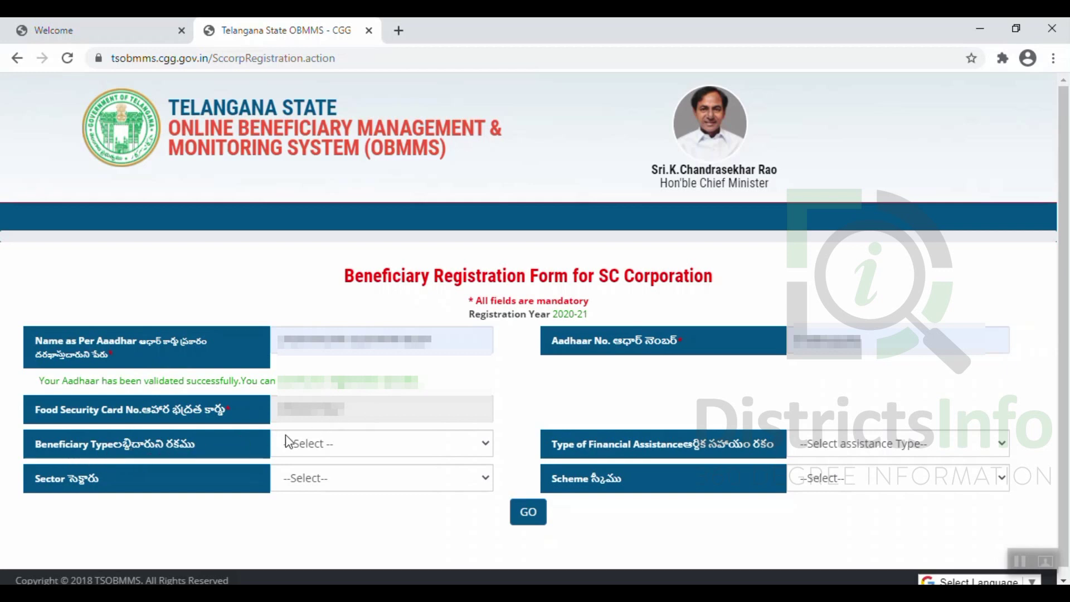
Set the beneficiary type to Individual and the type of financial assistance to Bank Linked Schemes
left_click(301, 444)
left_click(306, 482)
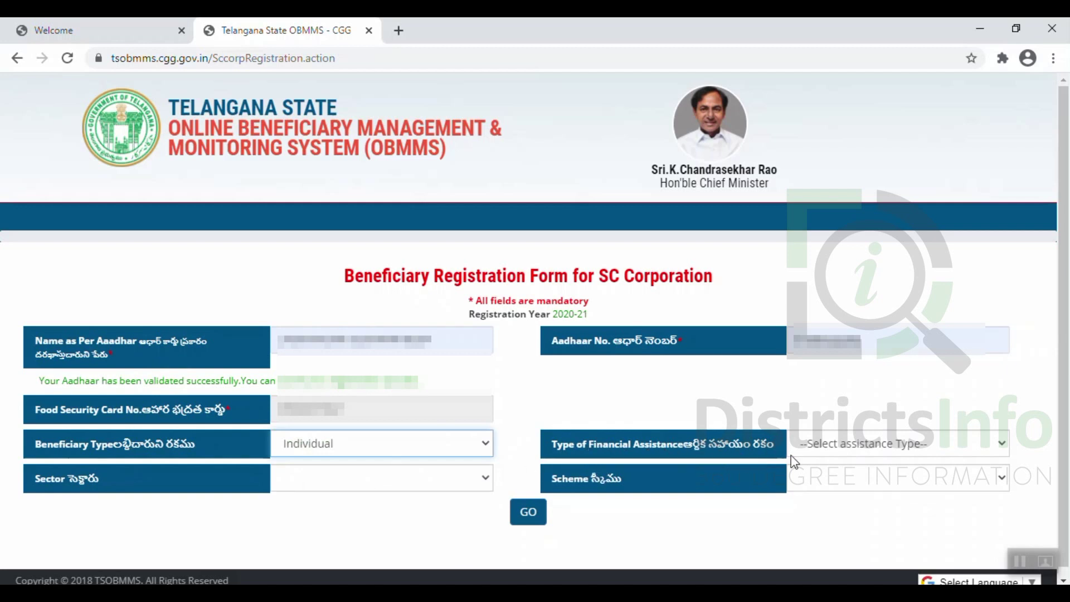
left_click(833, 446)
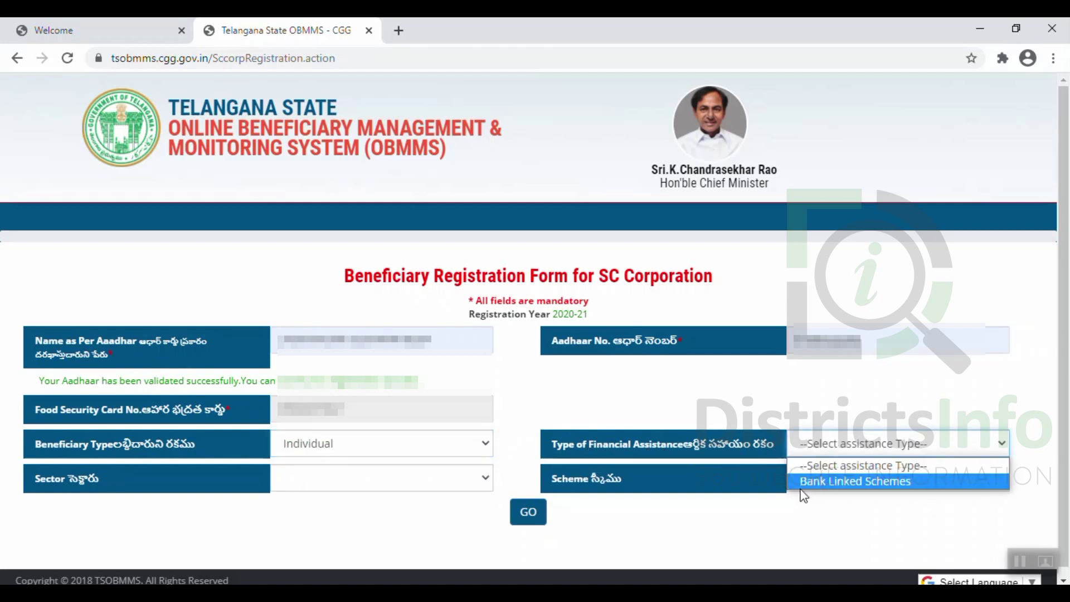
left_click(829, 482)
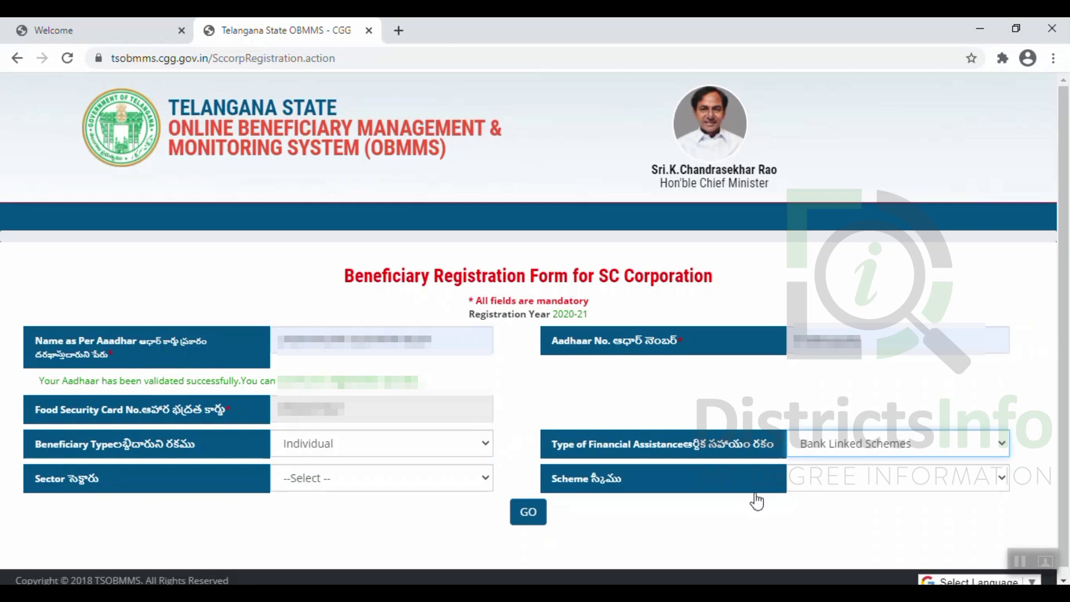
Set the sector to Transport Sector and look through its available schemes
left_click(312, 483)
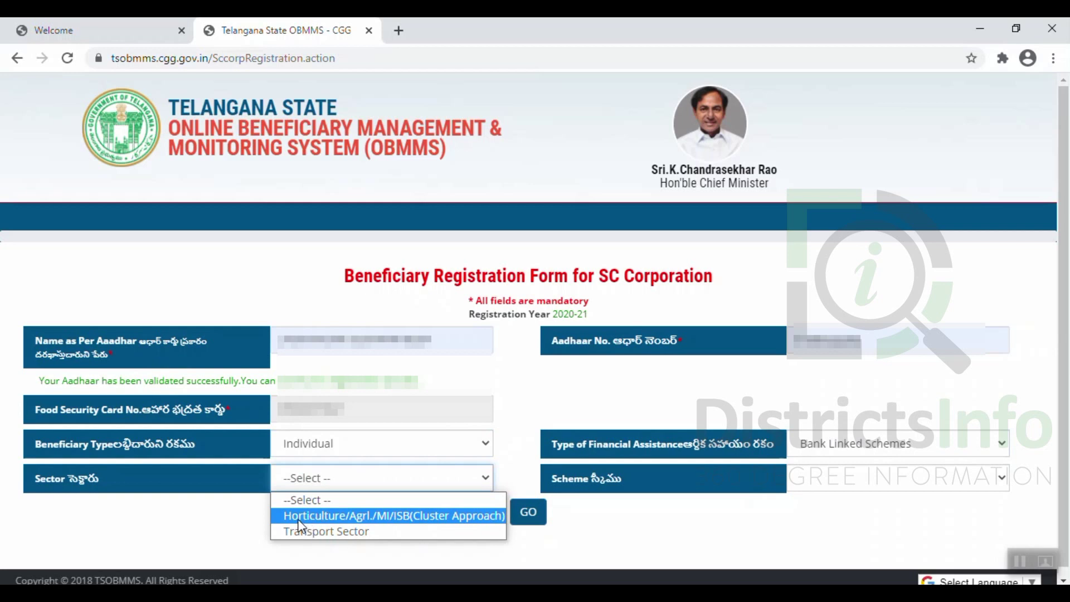
left_click(344, 532)
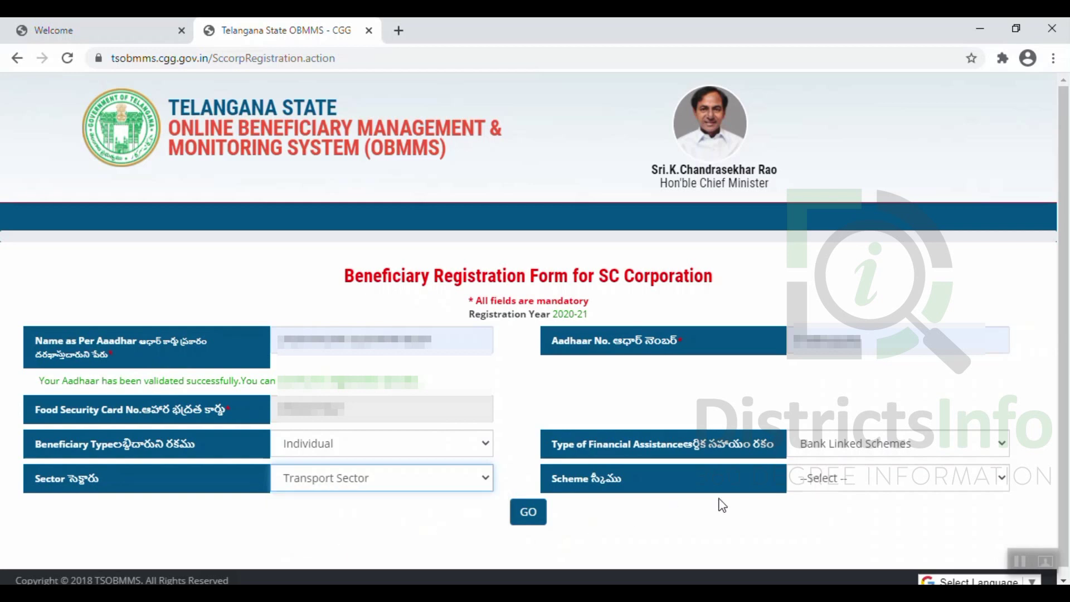
left_click(825, 482)
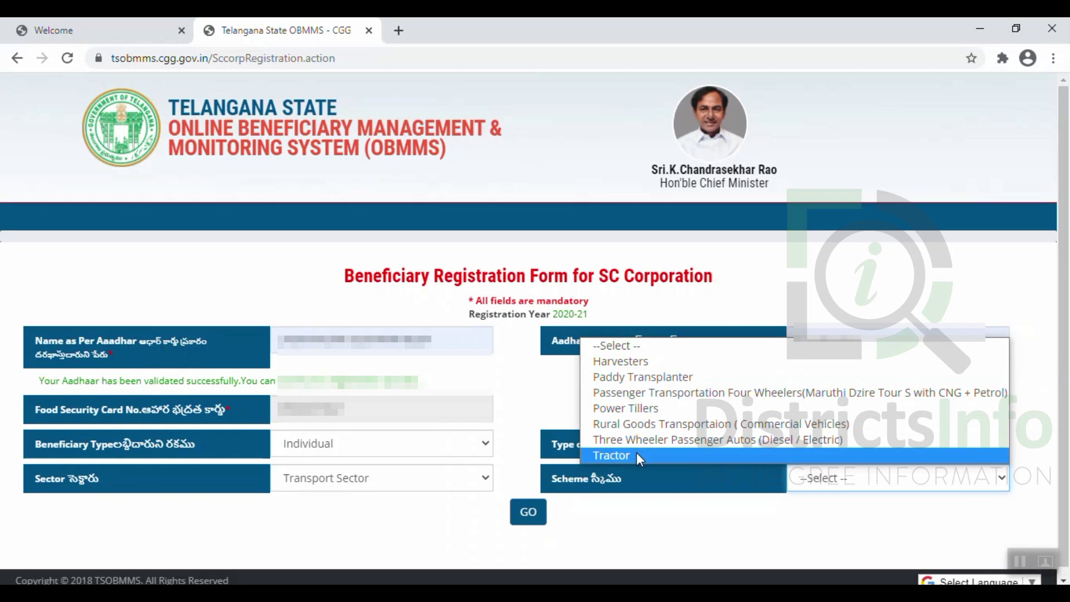
Set the sector to Horticulture/Agrl./MI/ISB(Cluster Approach) and the scheme to Tailoring and Readymade Garments
left_click(401, 478)
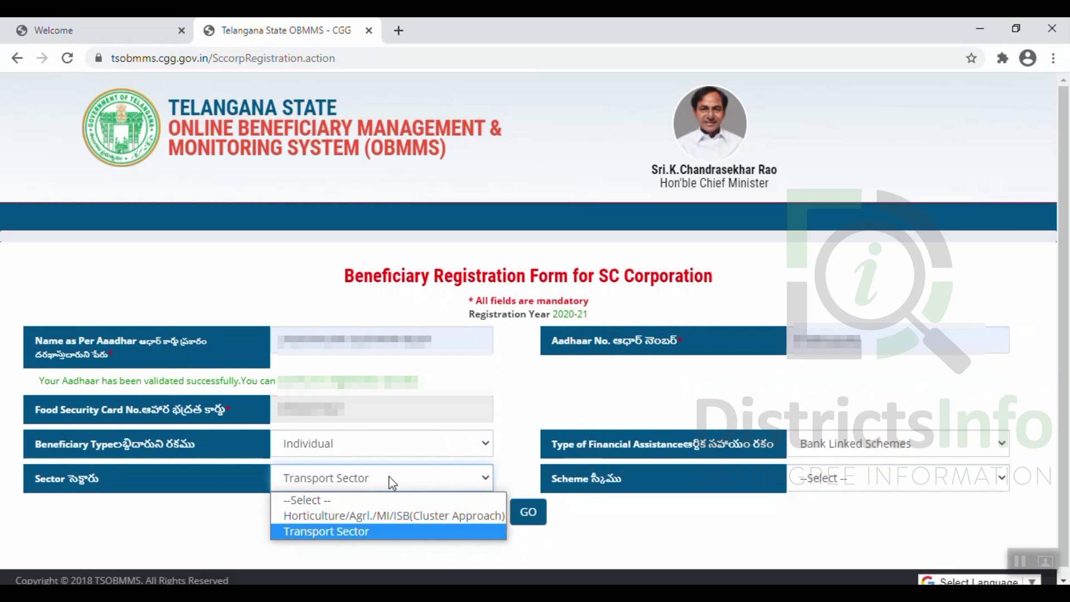
left_click(374, 516)
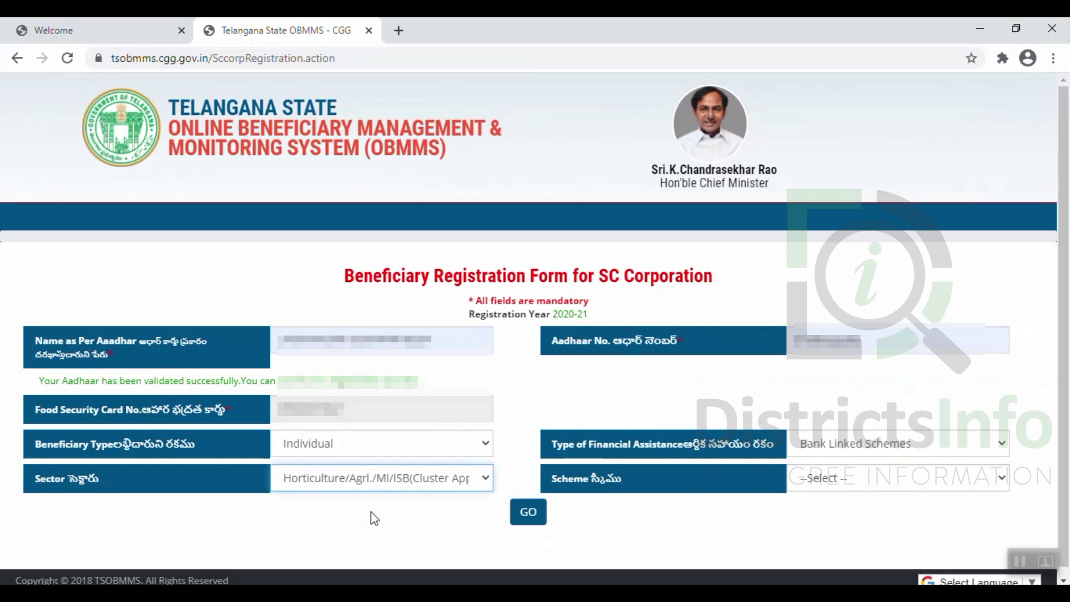
left_click(829, 483)
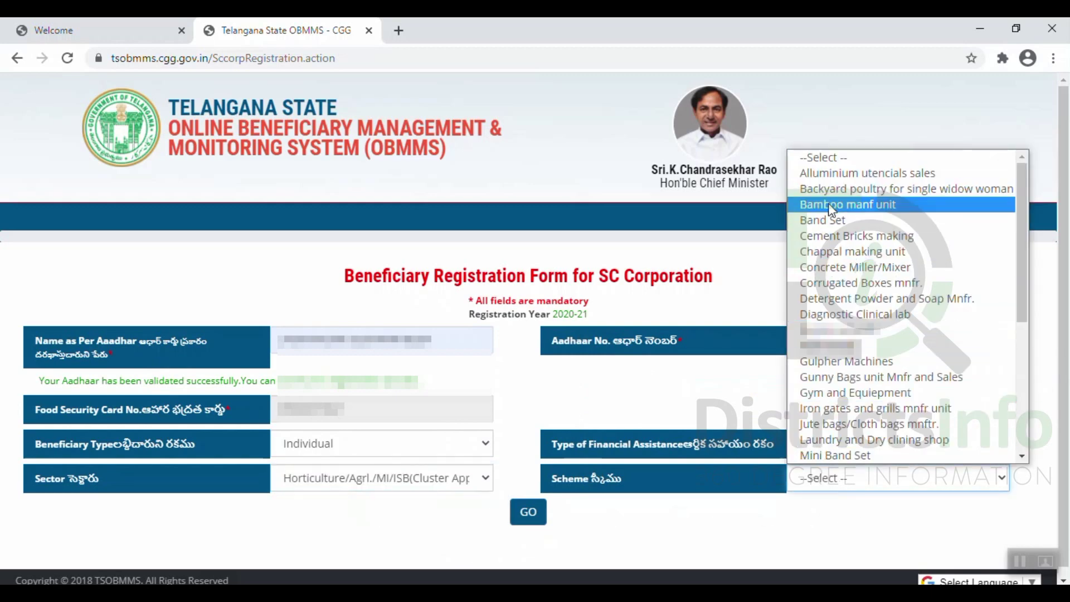
scroll(828, 262, "down", 5)
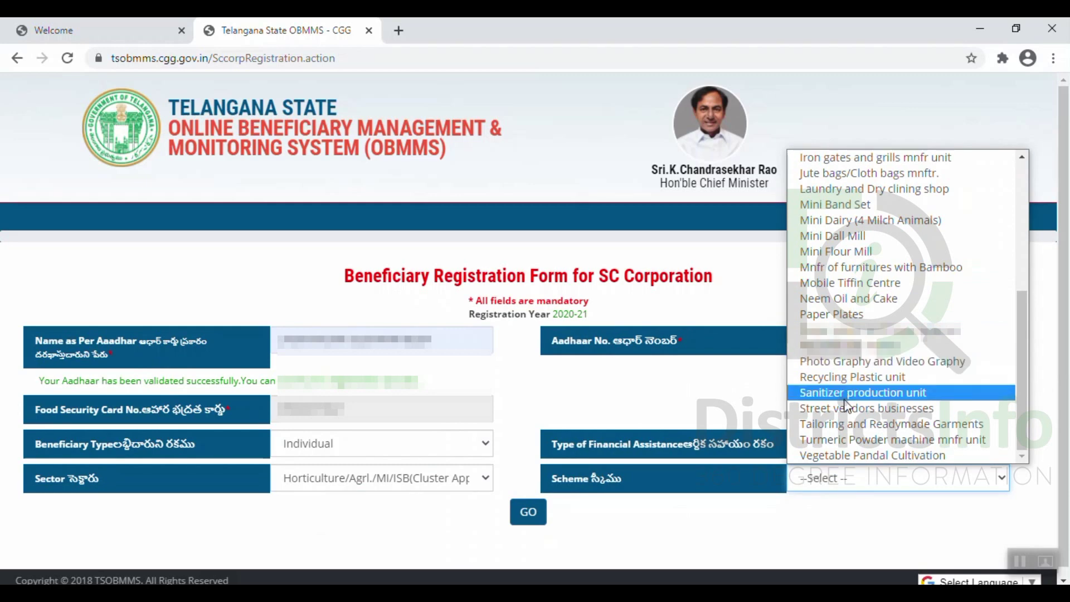
scroll(846, 406, "up", 5)
scroll(844, 390, "down", 5)
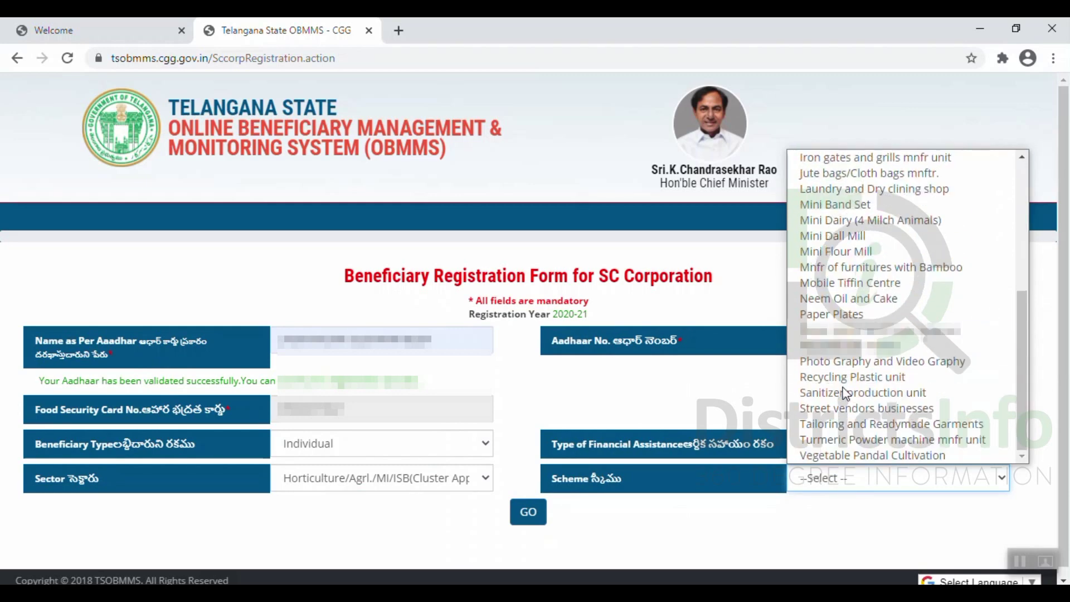
left_click(830, 423)
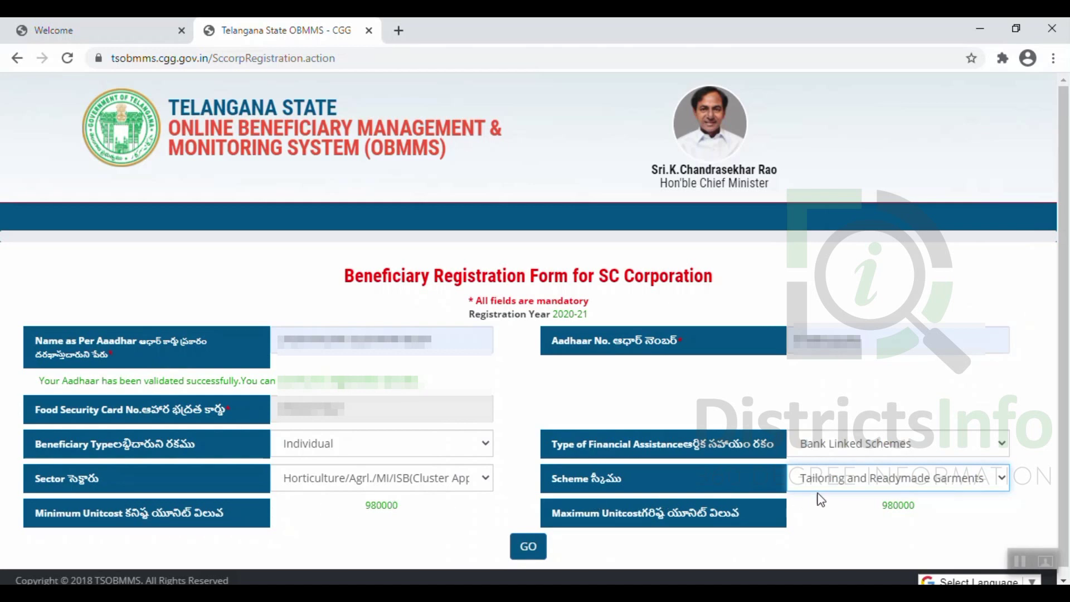
Try the Pay and Use Toilets and Mobile Tiffin Centre schemes to compare their unit costs
left_click(836, 484)
scroll(891, 363, "down", 1)
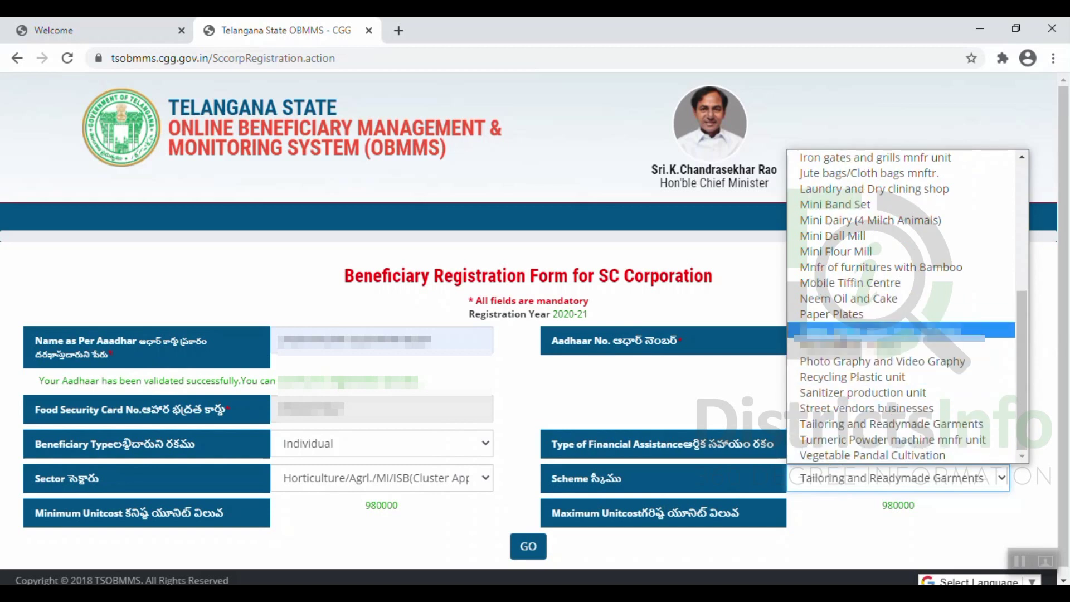
left_click(839, 347)
left_click(818, 479)
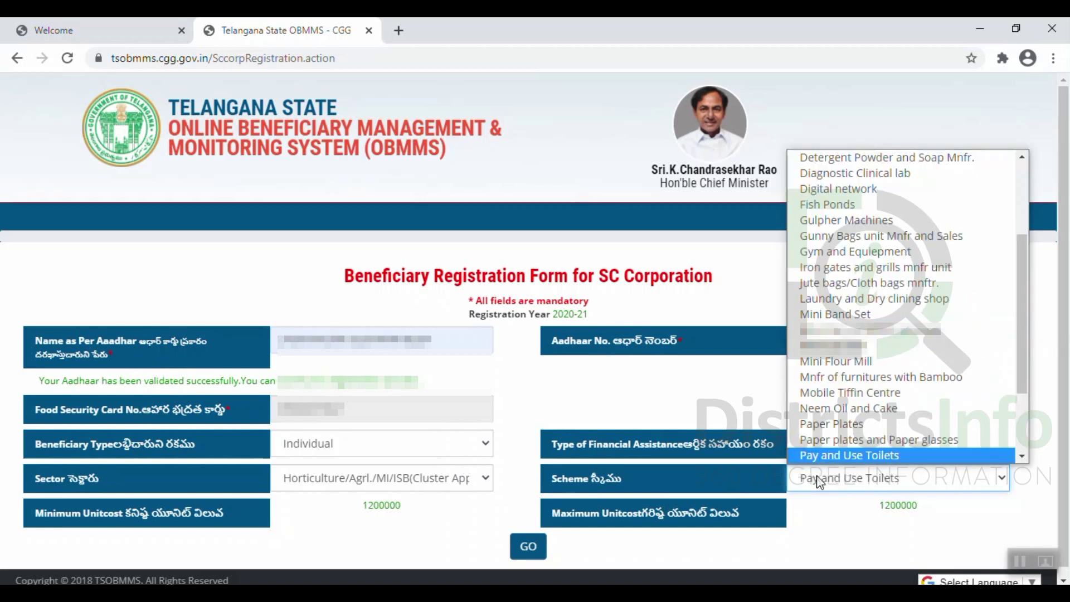
left_click(835, 393)
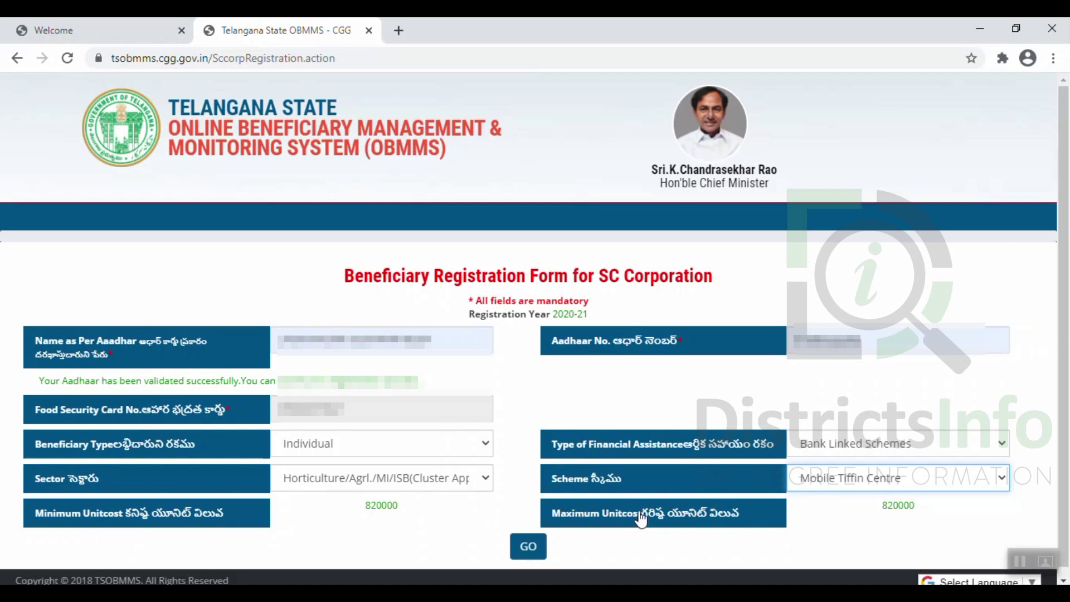
Set the scheme to Digital network and proceed to the full SC Corporation registration form
left_click(824, 478)
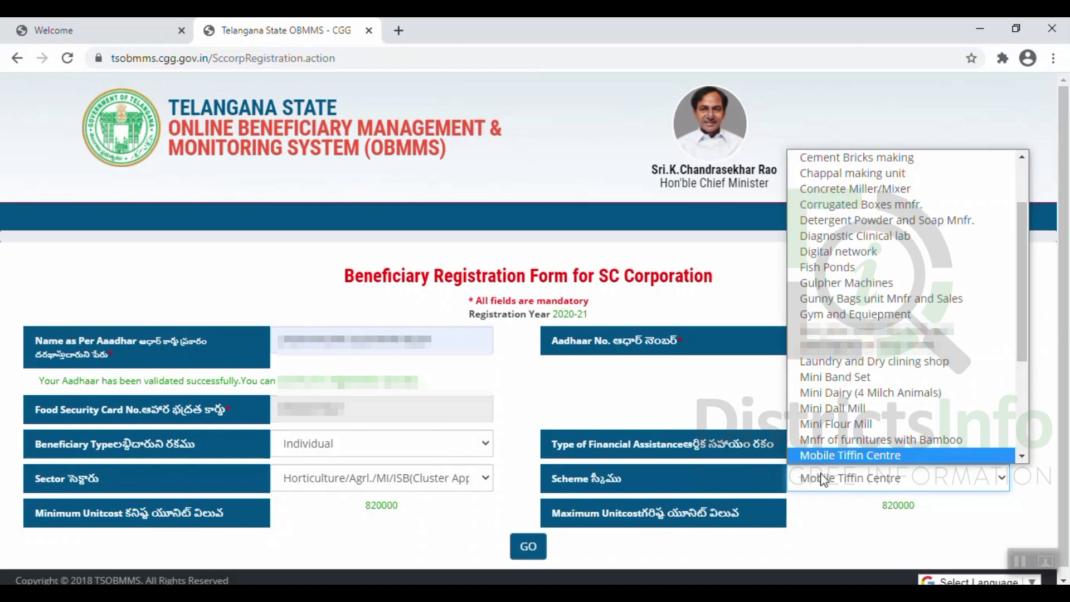
left_click(844, 252)
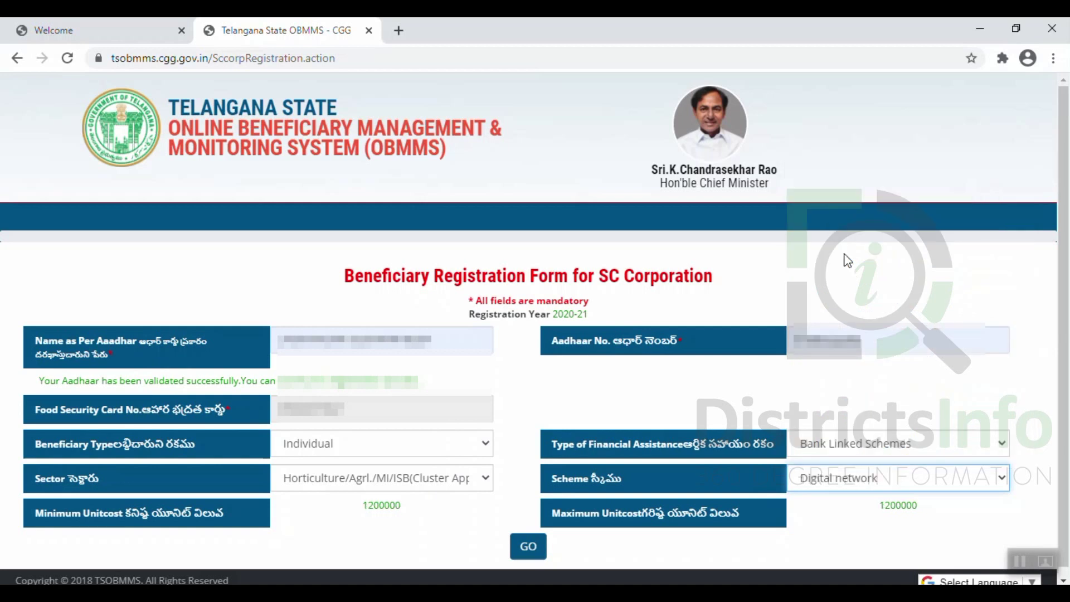
left_click(526, 551)
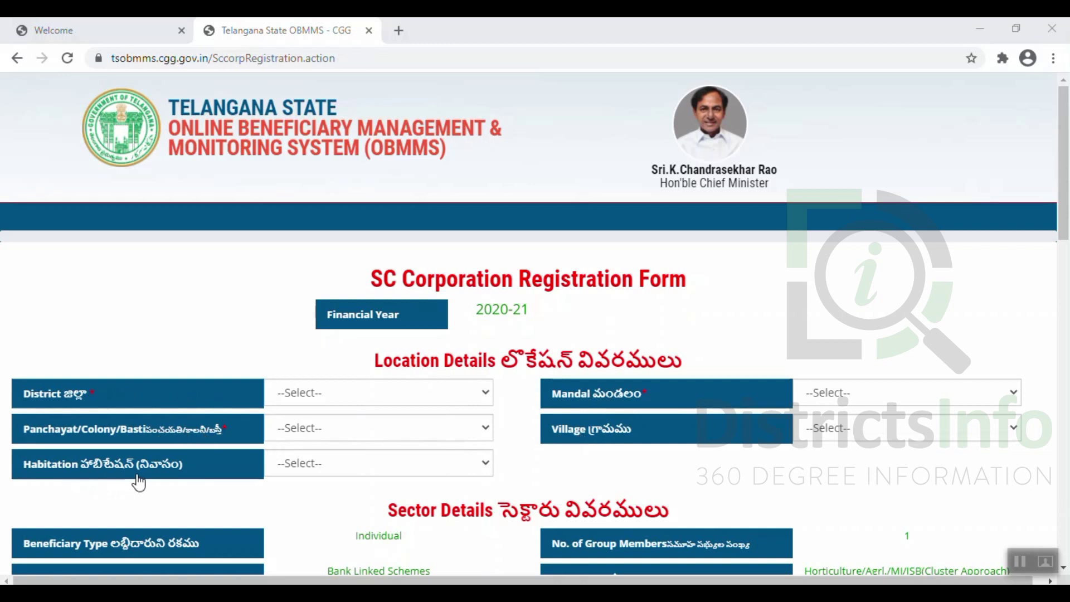
Examine the district choices in Location Details and the bank choices in Sector Details
left_click(333, 395)
left_click(334, 395)
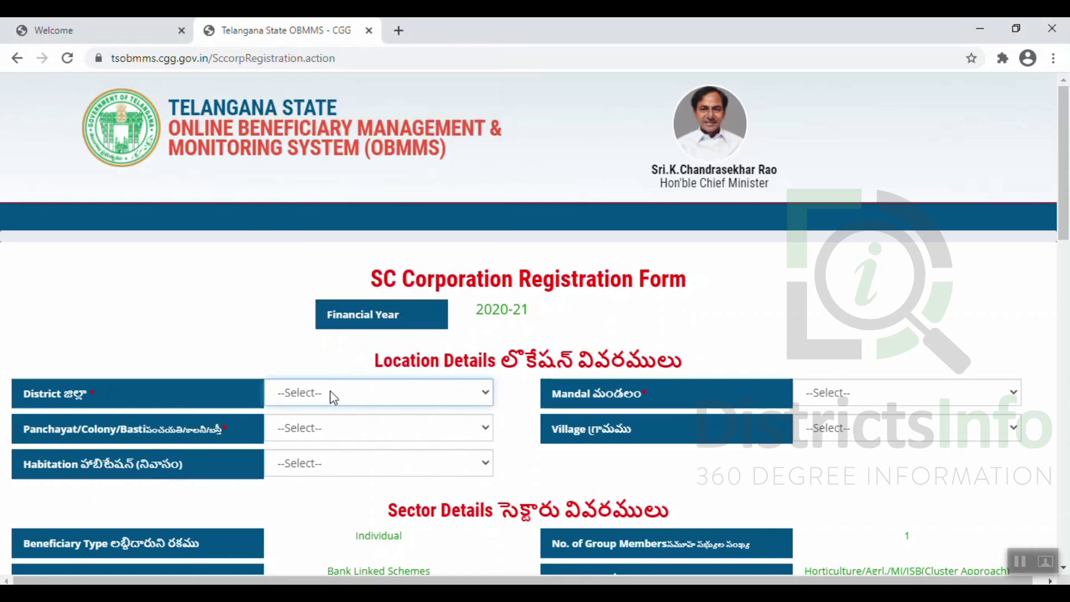
left_click(301, 472)
scroll(302, 473, "down", 4)
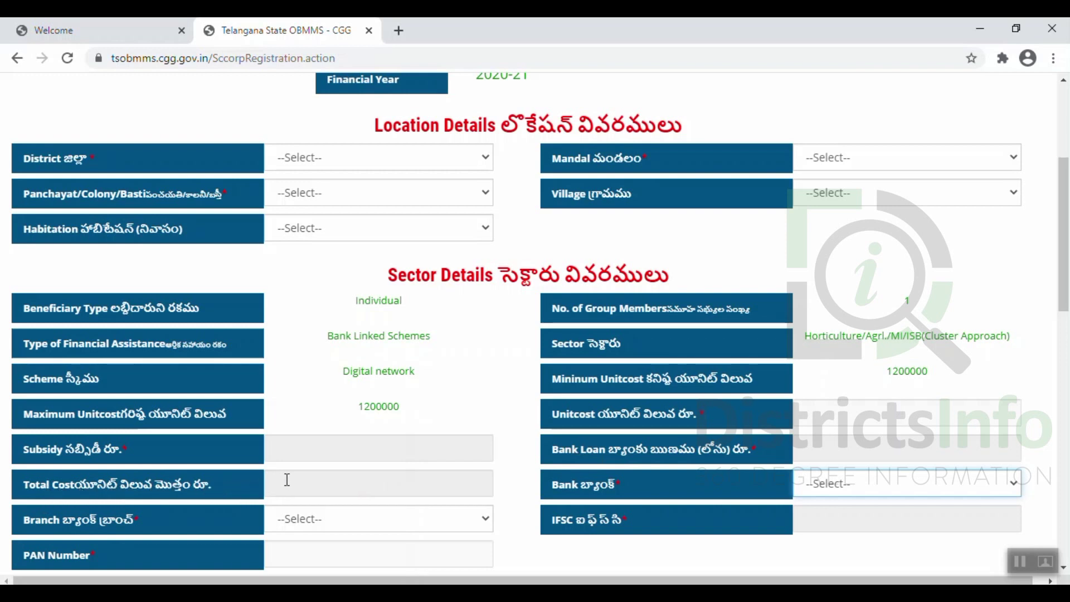
left_click(833, 491)
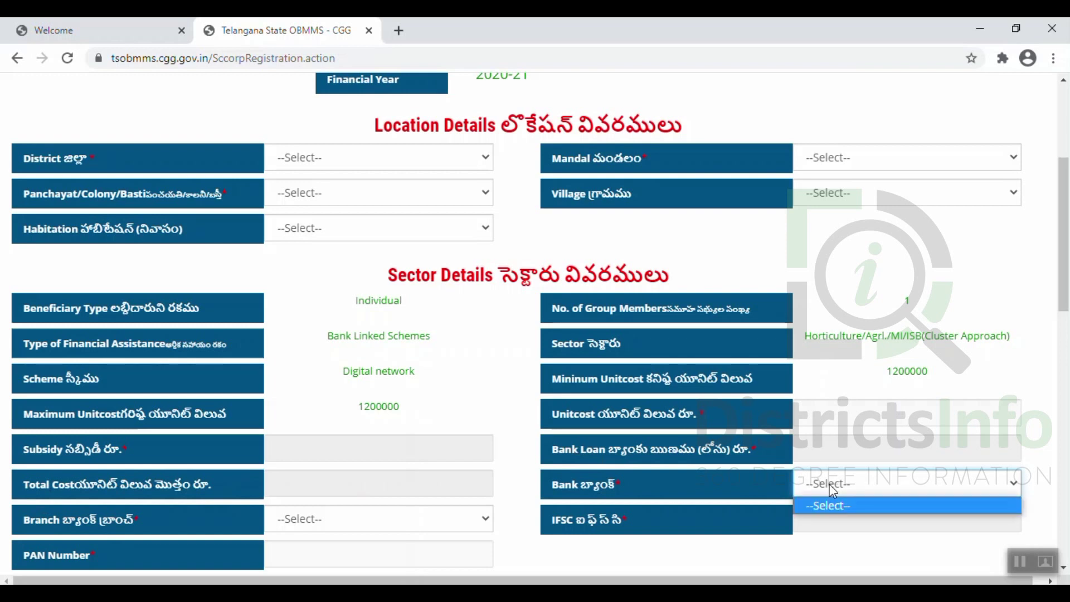
left_click(833, 492)
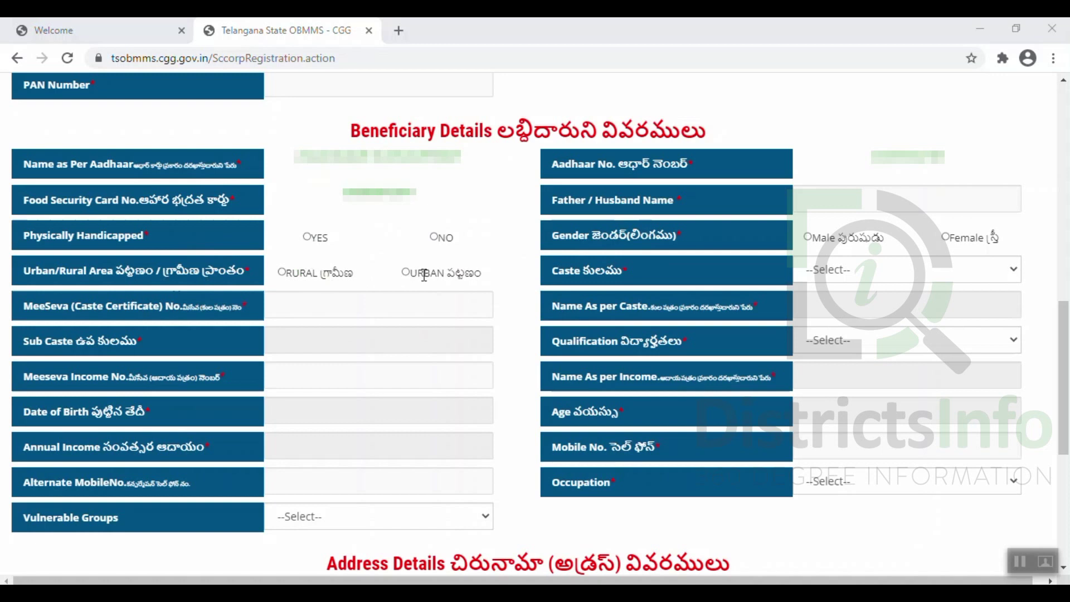
Examine the Caste, Sub Caste and Qualification fields in Beneficiary Details
left_click(818, 270)
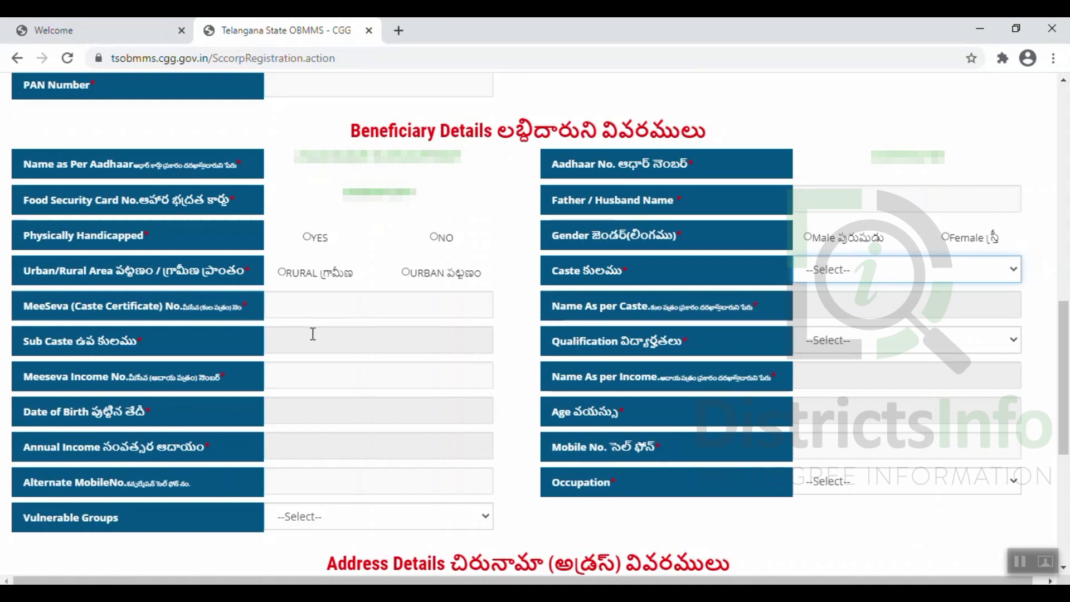
left_click(291, 344)
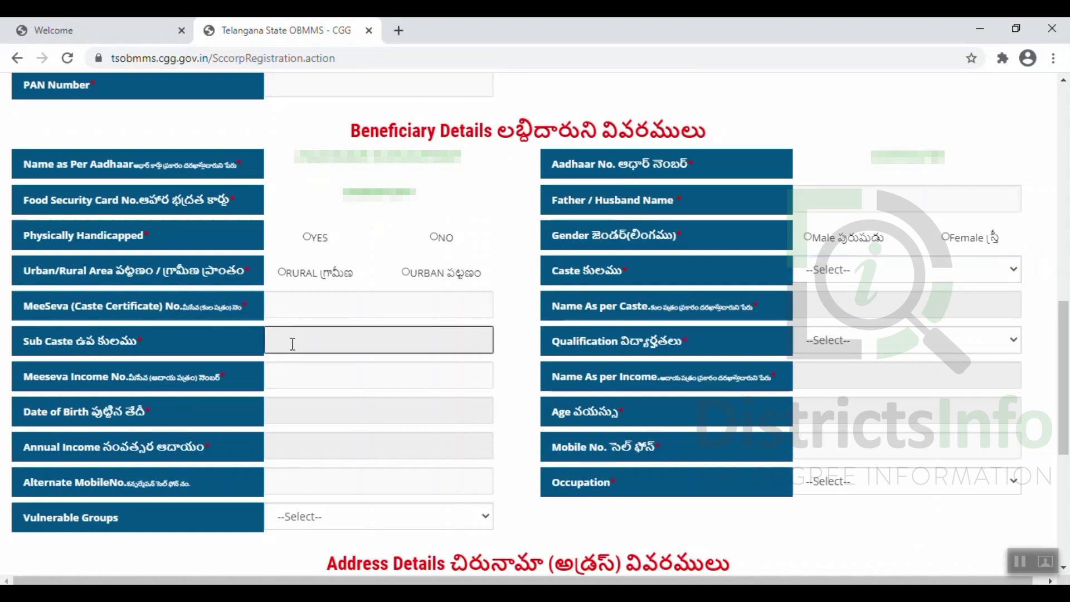
left_click(811, 339)
left_click(813, 339)
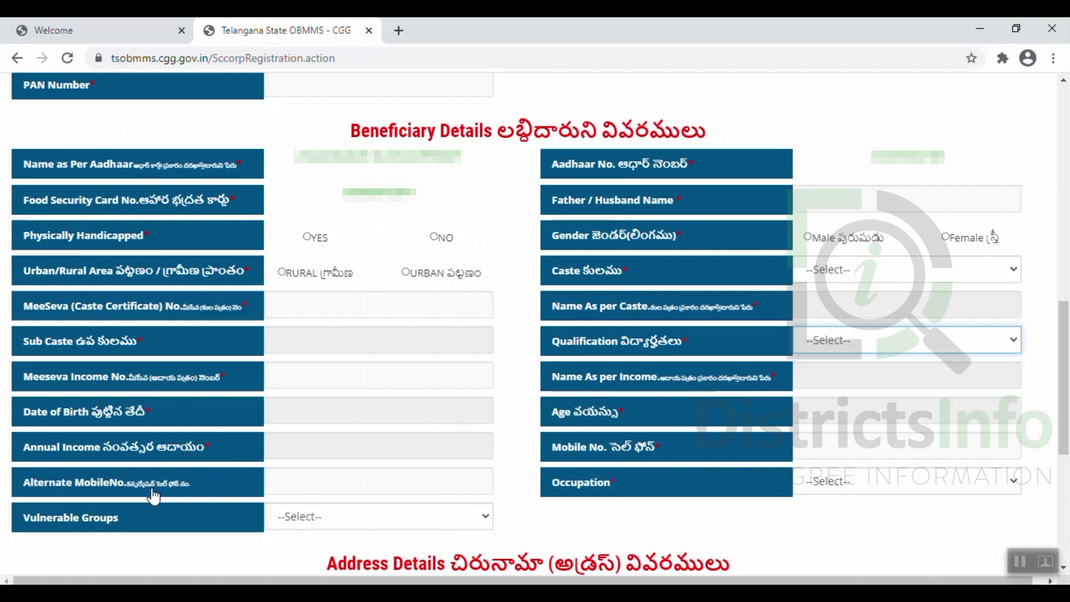
Set the beneficiary's occupation to Scavengers and check the Vulnerable Groups options
left_click(816, 484)
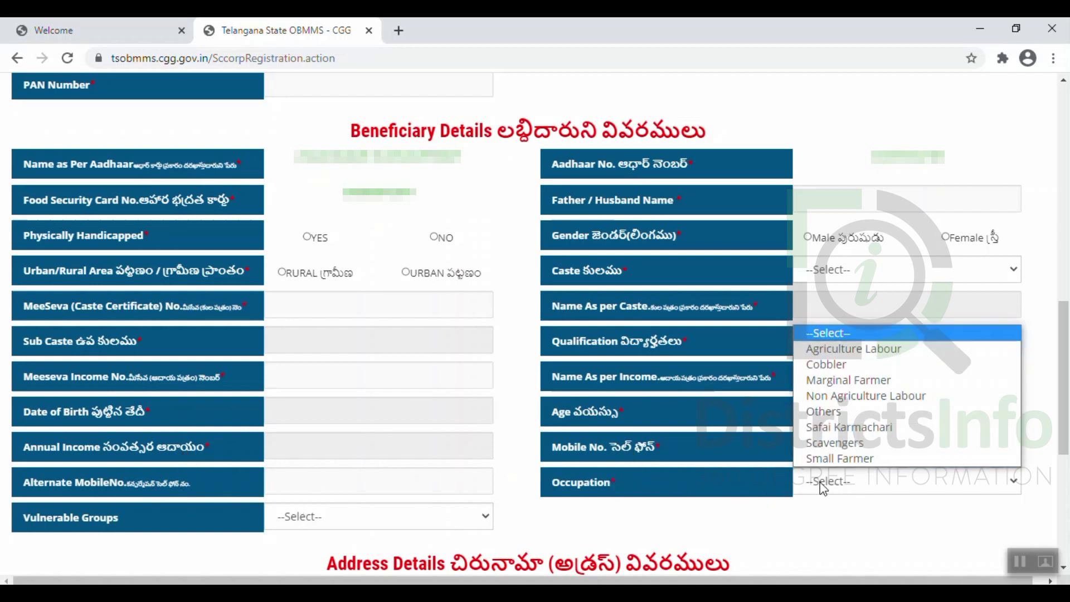
left_click(819, 484)
left_click(823, 486)
left_click(830, 444)
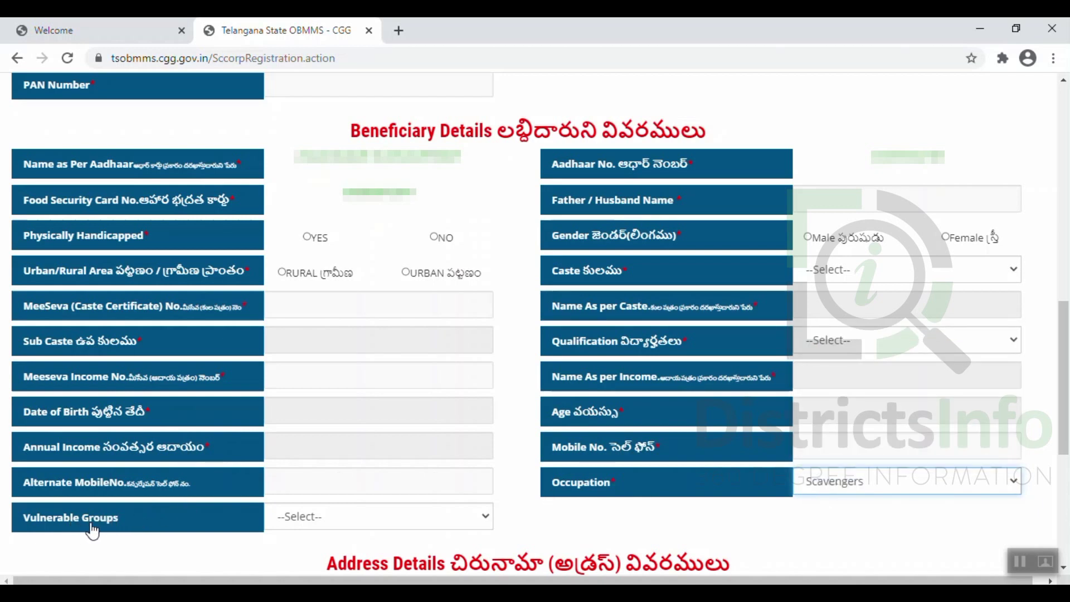
left_click(342, 519)
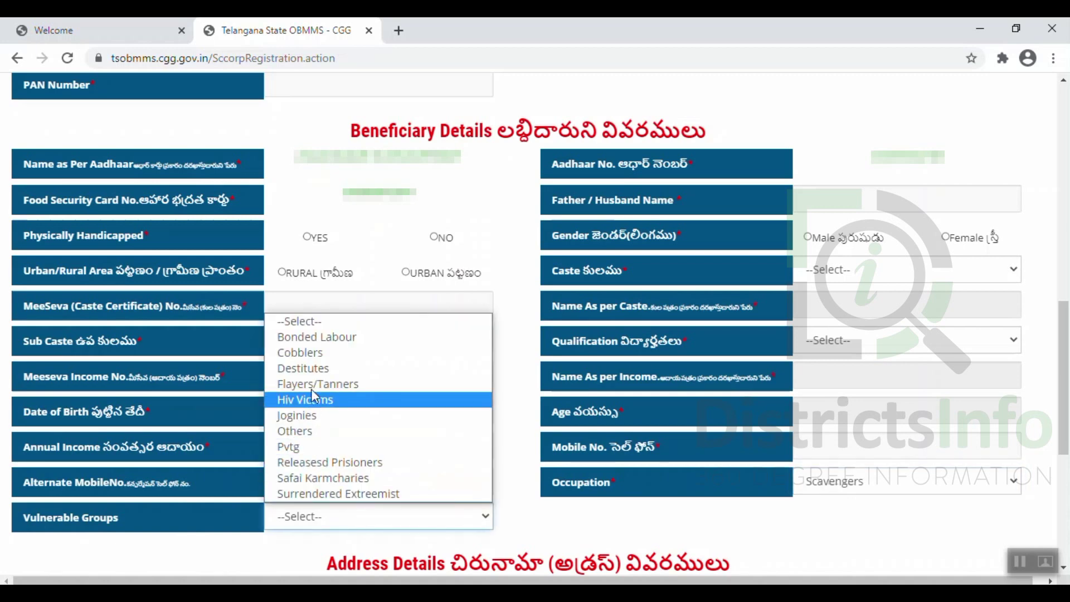
left_click(290, 520)
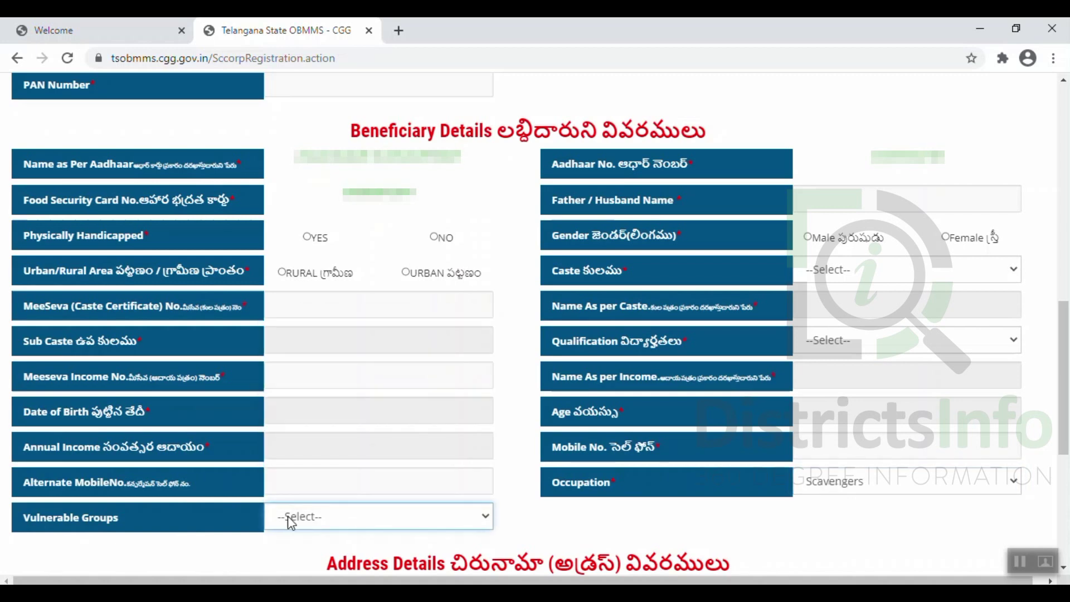
Check the Address field in Address Details and tick the Self Confirmation certifying that the details are true
scroll(353, 514, "down", 6)
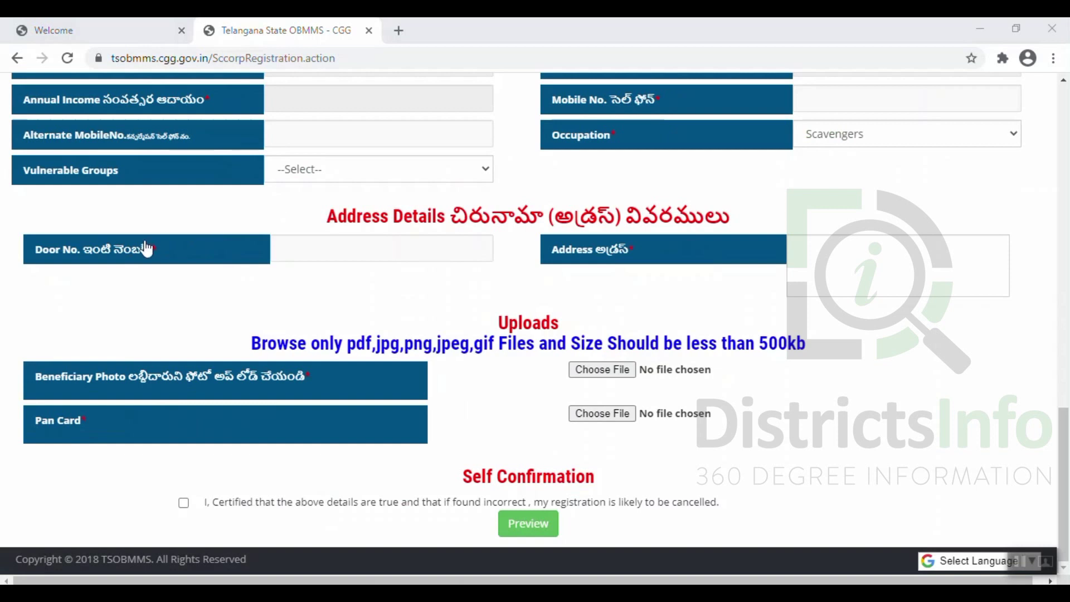
left_click(837, 264)
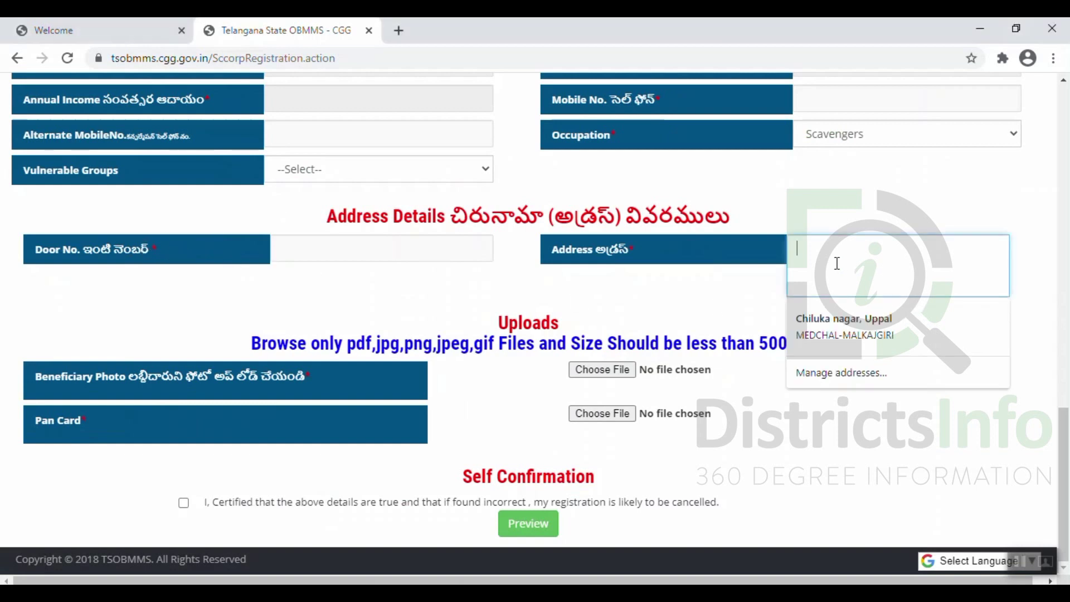
left_click(733, 285)
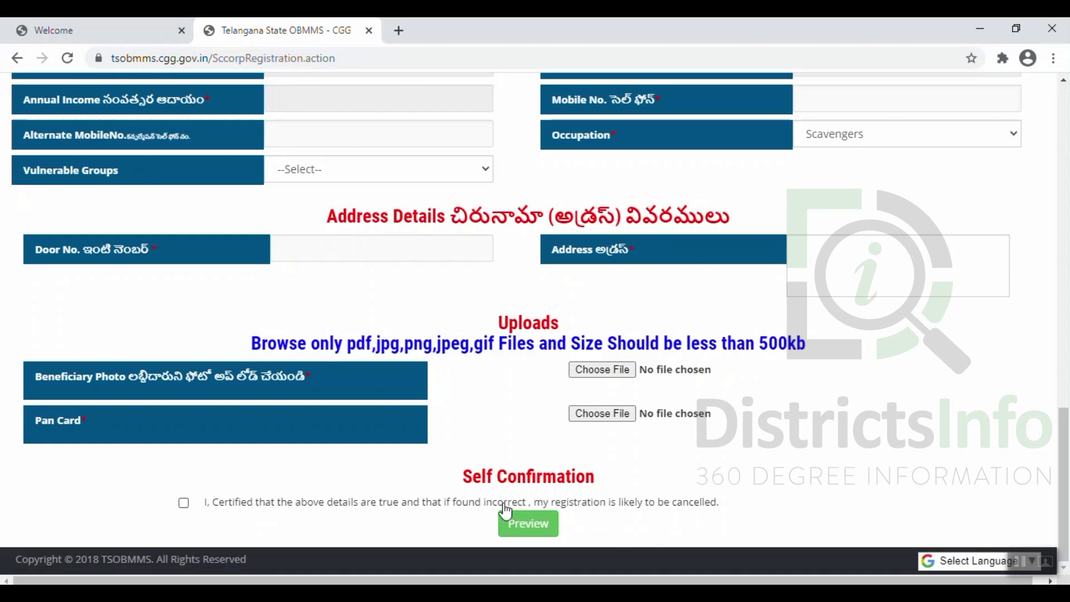
left_click(183, 503)
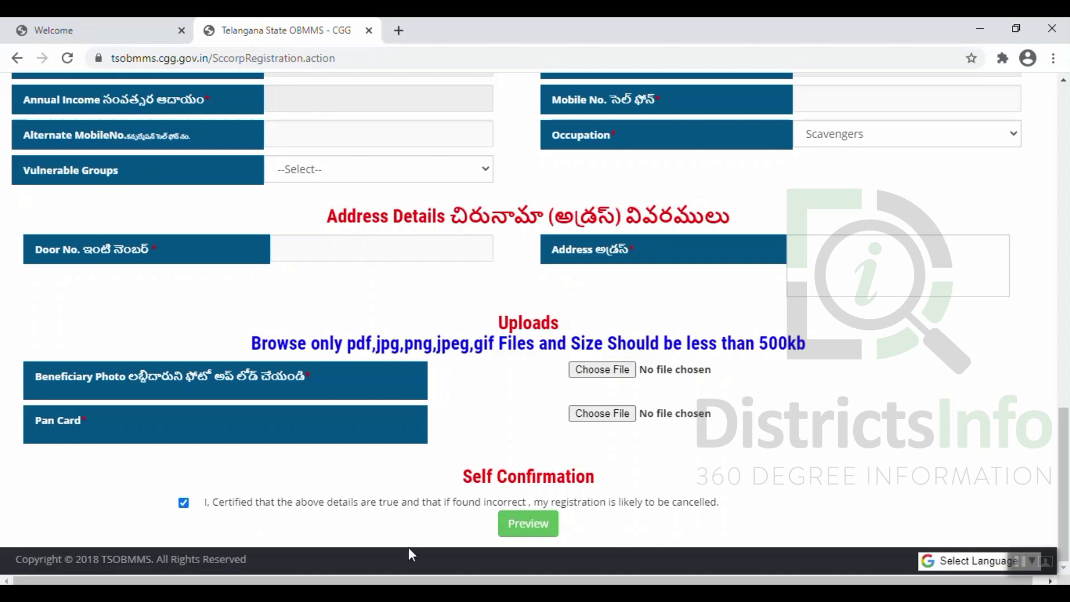